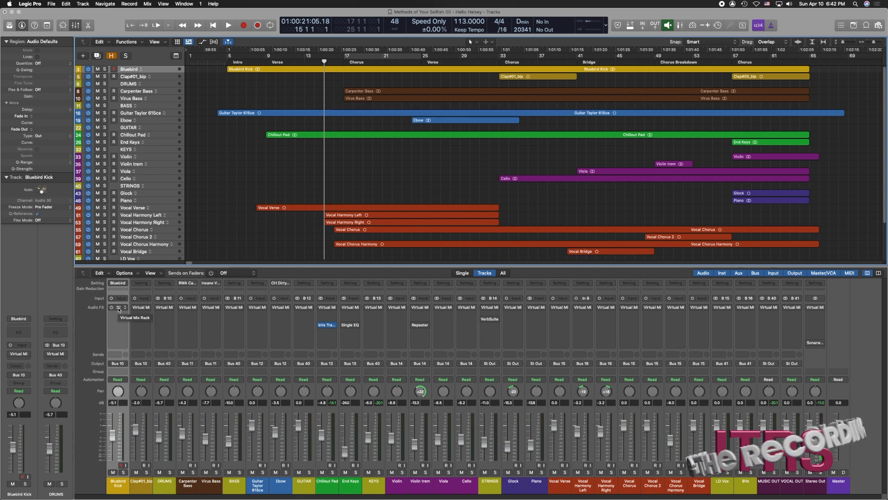
Inspect the Virtual Mix Rack on the Bluebird Kick and KEYS channels, and play the mix from bar 15 to about bar 21.
{"action": "left_click", "coordinate": [119, 309]}
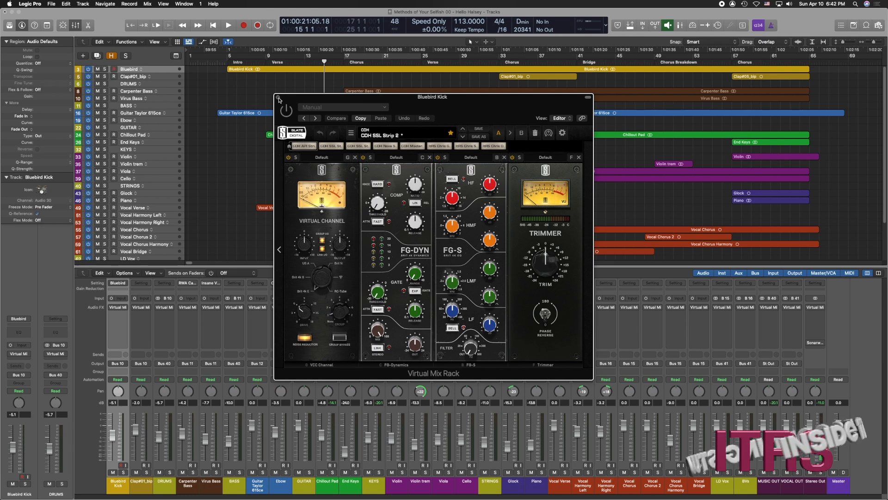
{"action": "left_click", "coordinate": [278, 98]}
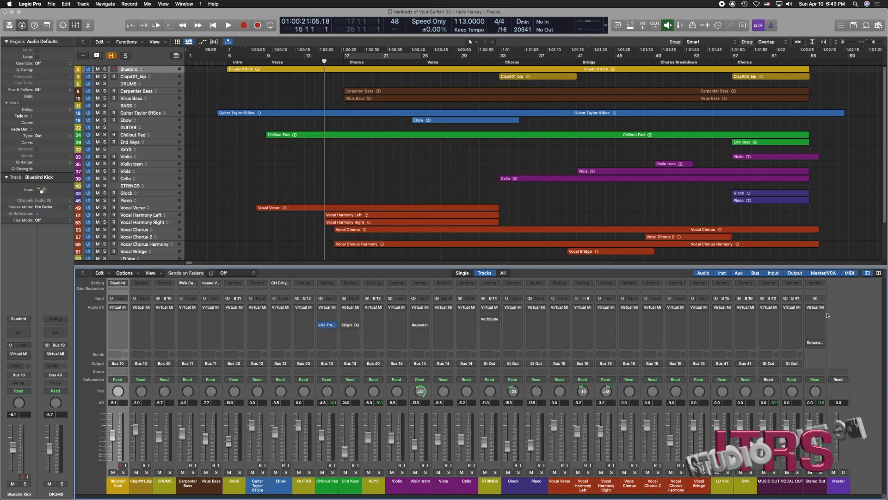
{"action": "left_click", "coordinate": [374, 310]}
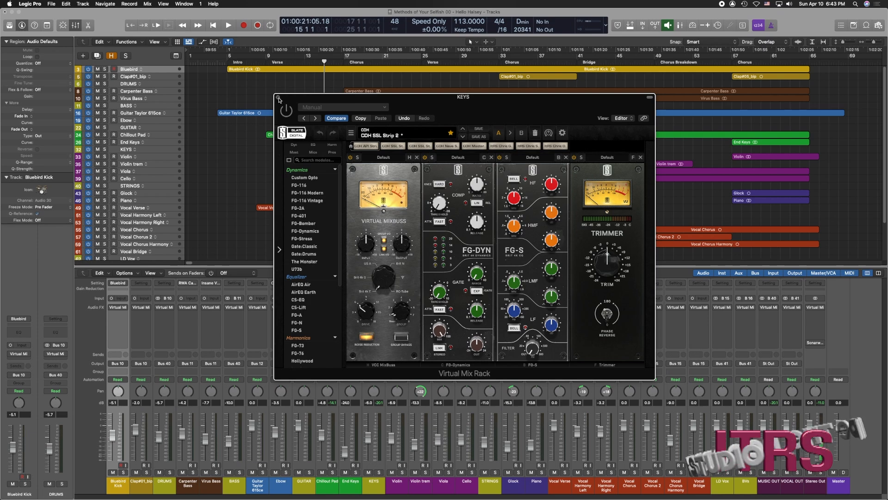
{"action": "left_click", "coordinate": [279, 98]}
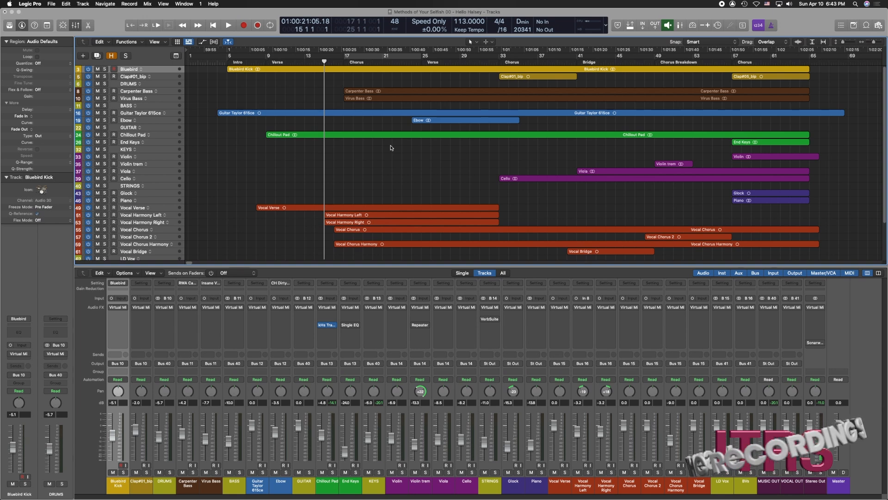
{"action": "key", "text": "space"}
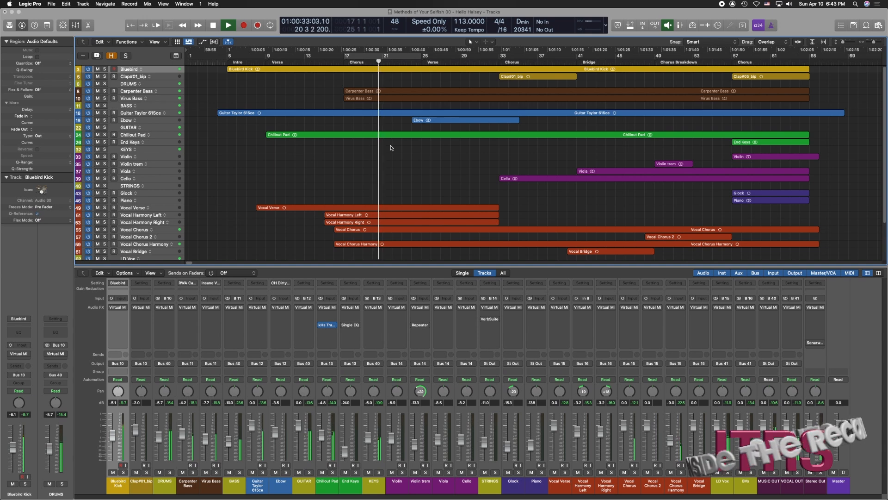
{"action": "key", "text": "space"}
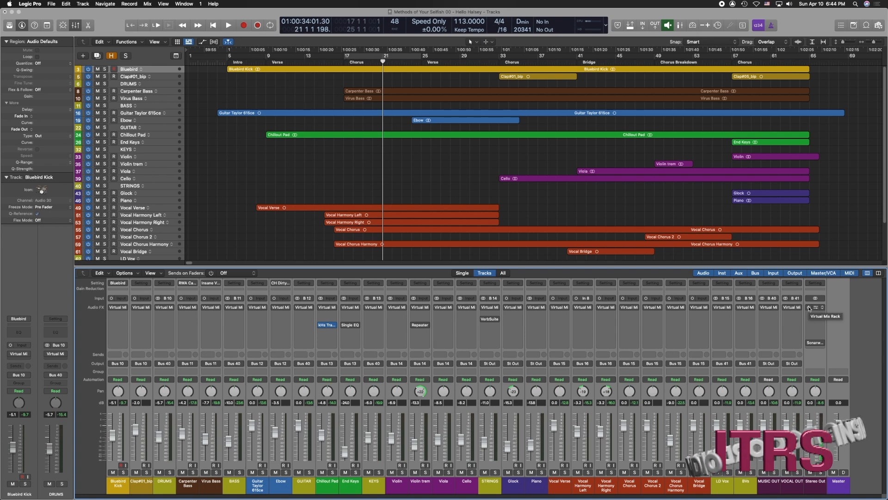
Enable cycle playback over the chorus from bar 17 to bar 25 and move the playhead back to bar 17.
{"action": "key", "text": "c"}
{"action": "key", "text": "comma"}
{"action": "key", "text": "comma"}
{"action": "key", "text": "comma"}
{"action": "key", "text": "comma"}
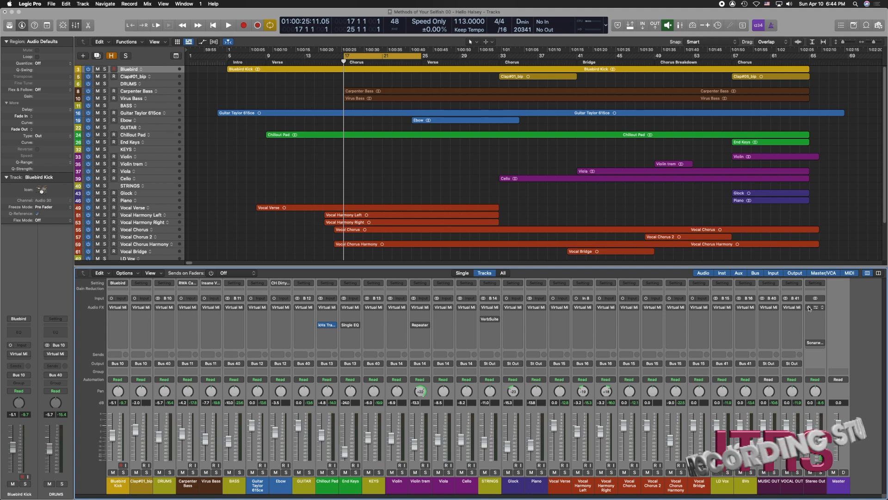
Play the looped chorus and toggle the grouped Virtual Mix Racks from the Stereo Out to compare active and bypassed sound.
{"action": "key", "text": "space"}
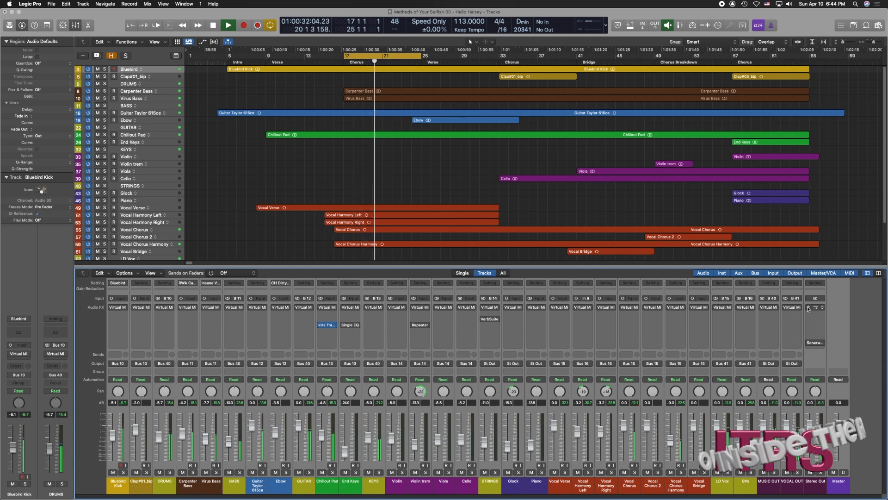
{"action": "left_click", "coordinate": [809, 309]}
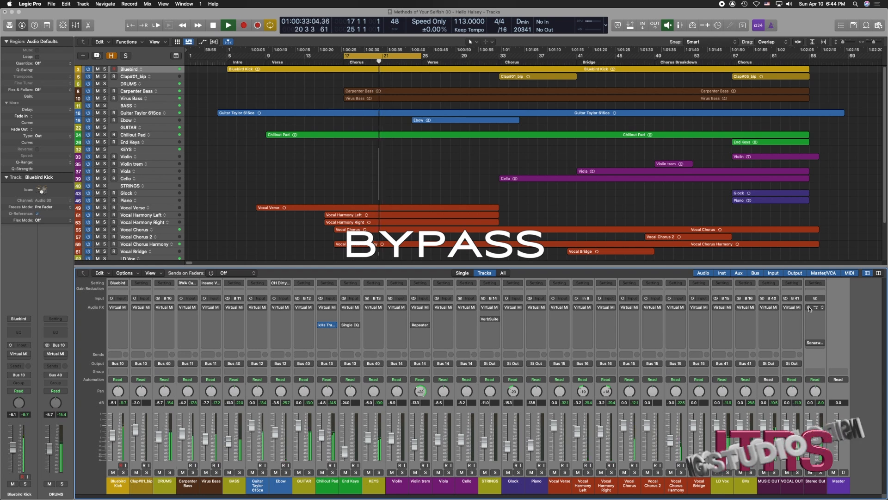
{"action": "key", "text": "space"}
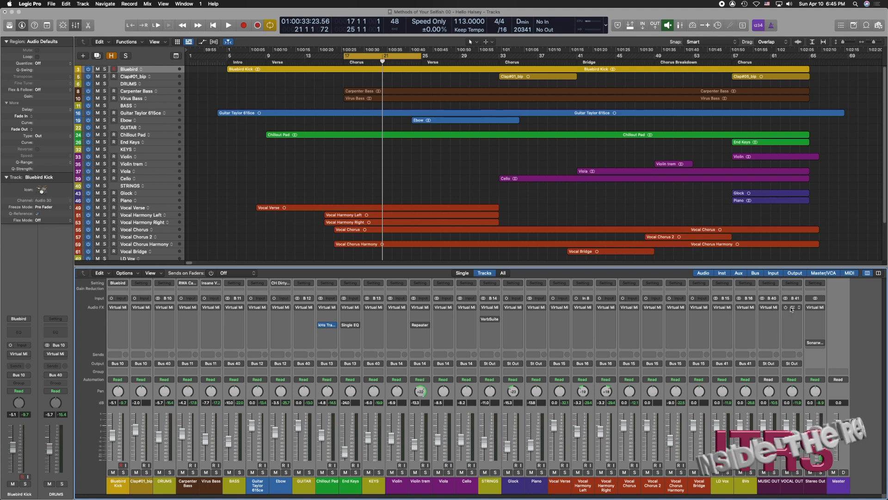
Show the VOCAL OUT and Ebow Virtual Mix Racks side by side to compare the Mixbuss and Channel modules.
{"action": "left_click", "coordinate": [792, 308]}
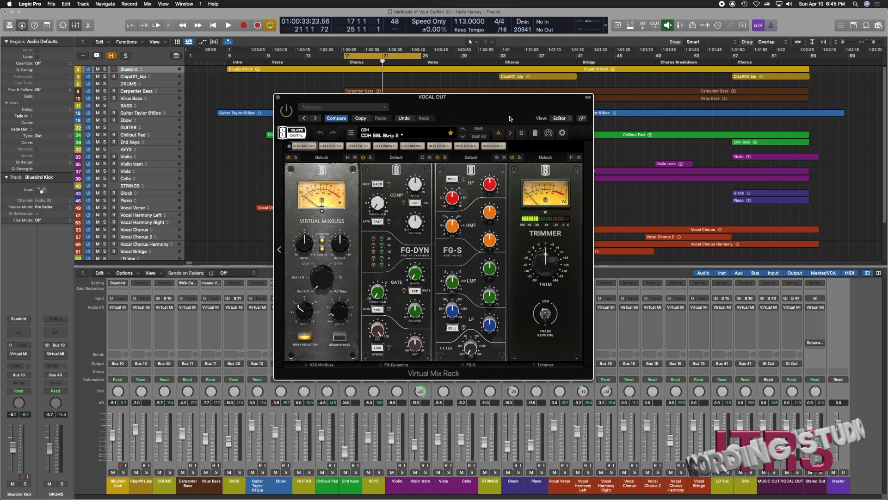
{"action": "left_click_drag", "start_coordinate": [524, 100], "coordinate": [746, 93]}
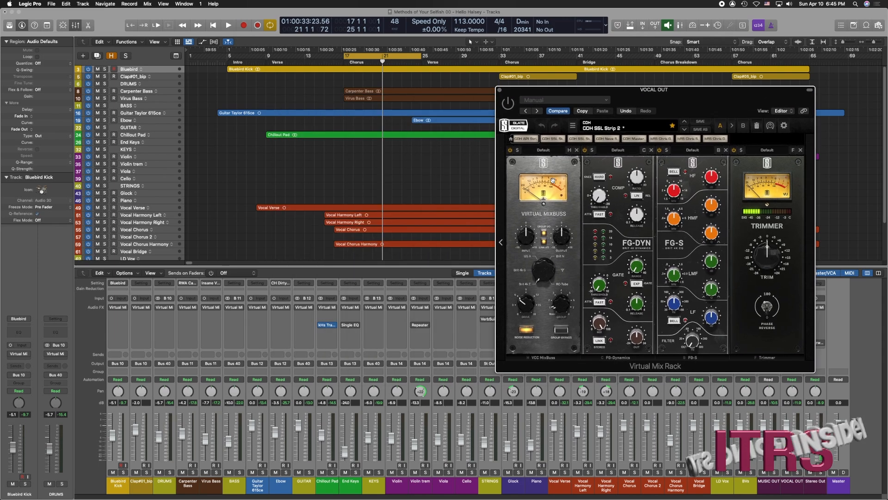
{"action": "left_click", "coordinate": [280, 307]}
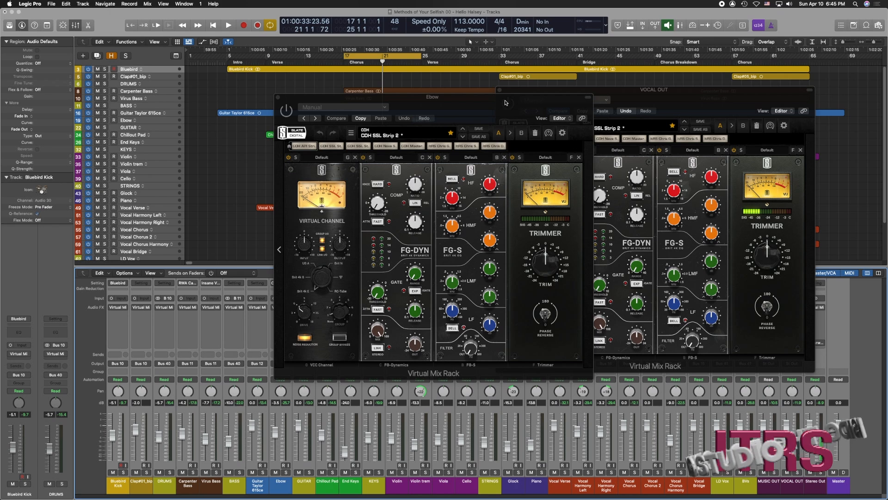
{"action": "left_click_drag", "start_coordinate": [507, 101], "coordinate": [401, 93]}
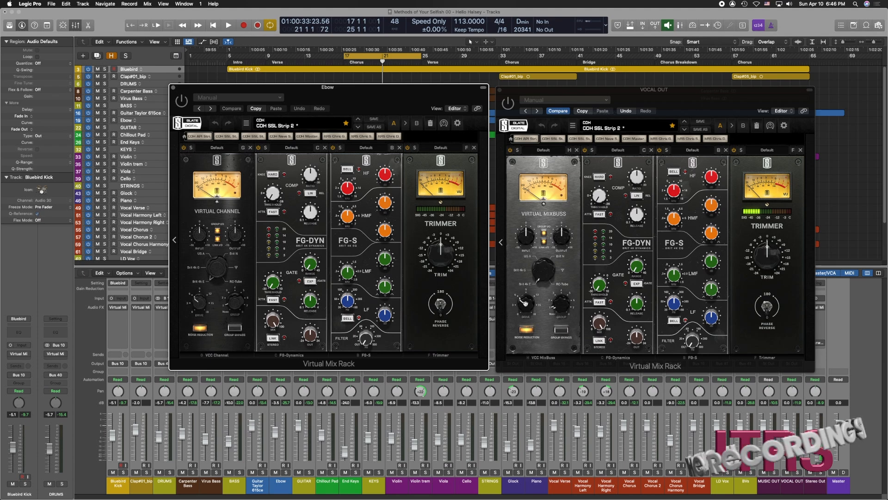
Raise the drive on the VOCAL OUT's Virtual Mixbuss and close both Virtual Mix Rack windows.
{"action": "left_click_drag", "start_coordinate": [524, 303], "coordinate": [526, 278]}
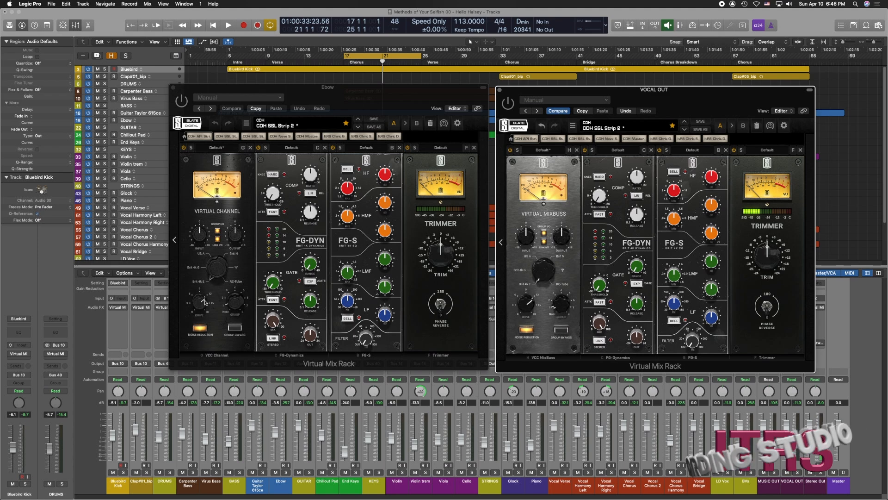
{"action": "left_click", "coordinate": [173, 88]}
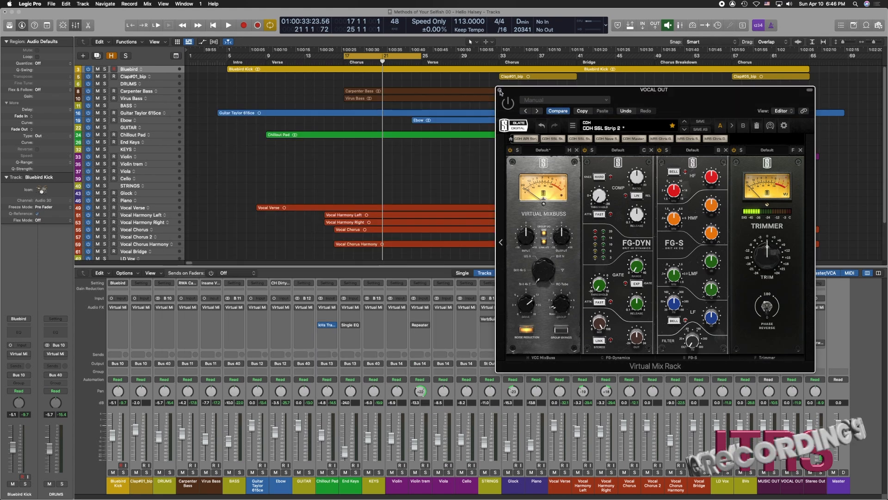
{"action": "left_click", "coordinate": [500, 91]}
Play the chorus loop from bar 17, switch the grouped Virtual Mix Racks between active and bypassed, and leave them bypassed off.
{"action": "key", "text": "space"}
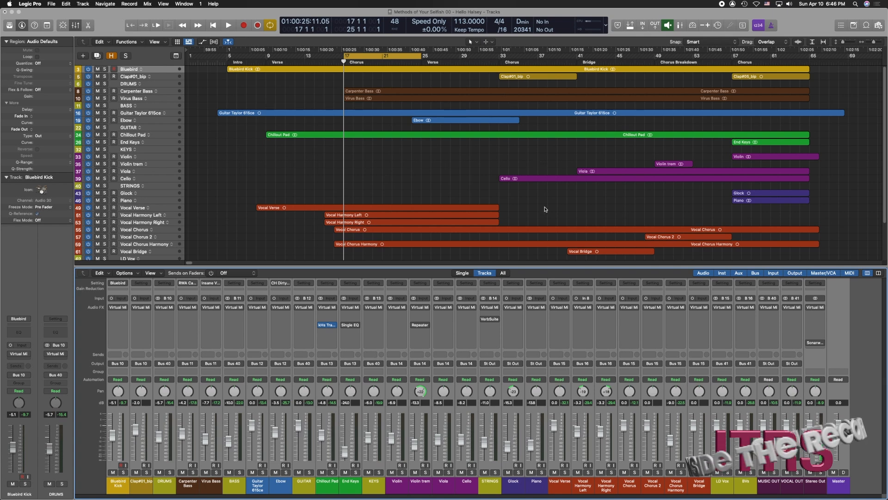
{"action": "key", "text": "space"}
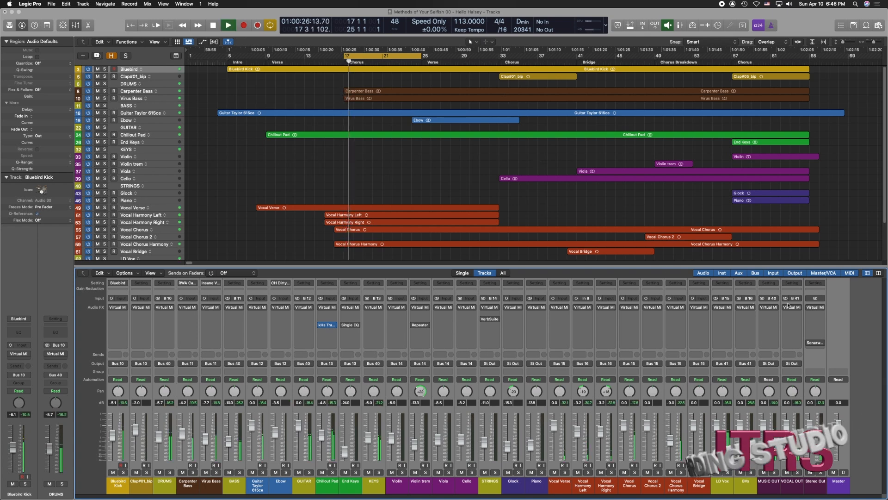
{"action": "mouse_move", "coordinate": [809, 310]}
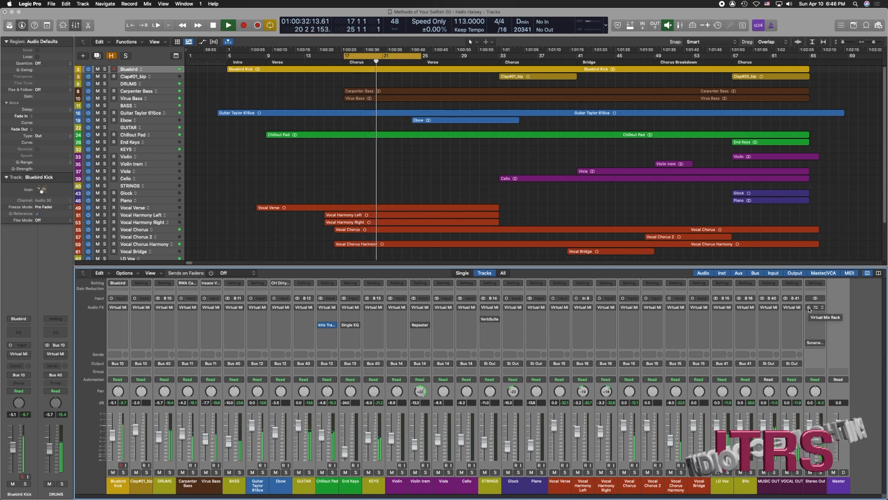
{"action": "left_click", "coordinate": [809, 307]}
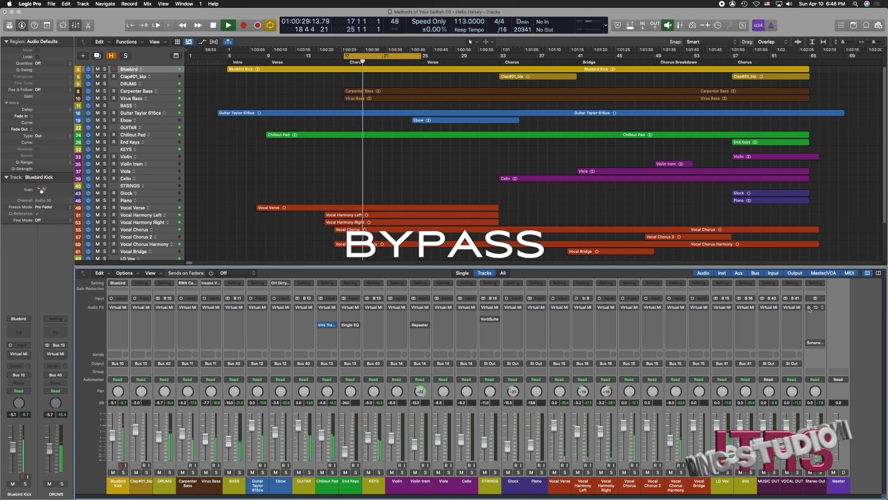
{"action": "left_click", "coordinate": [809, 308]}
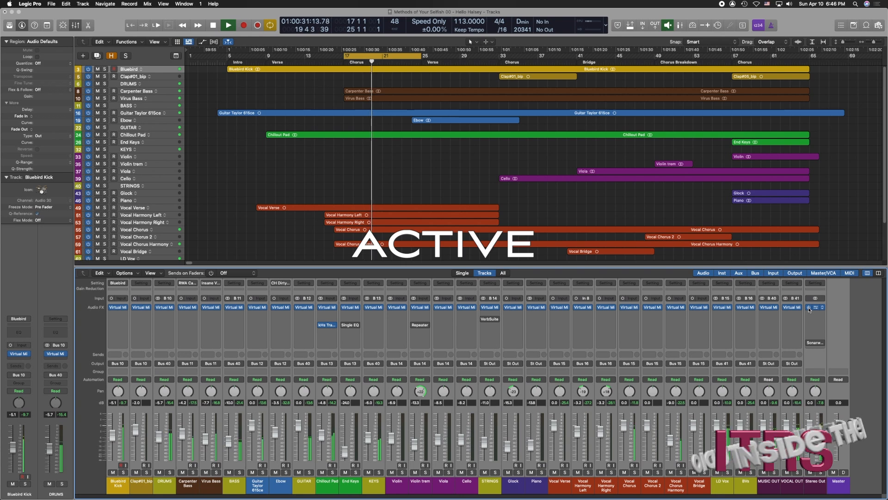
{"action": "key", "text": "space"}
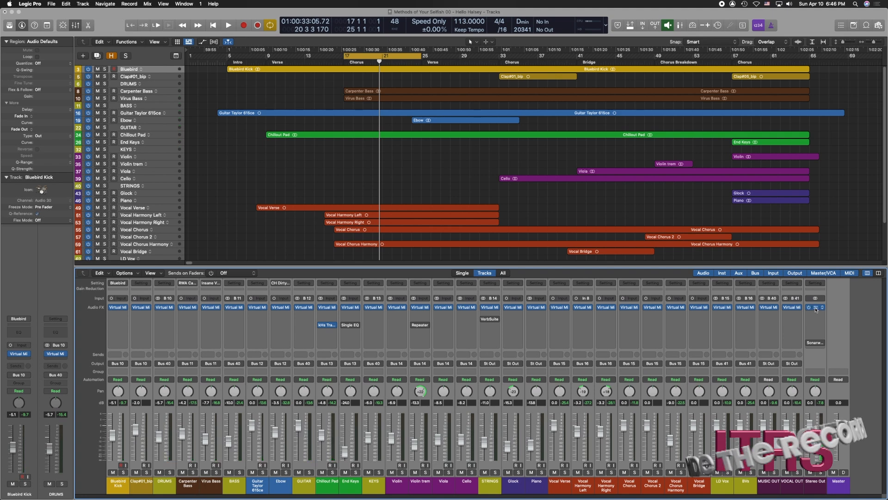
Examine the Stereo Out's Virtual Mix Rack, and return the playhead to the loop start at bar 17.
{"action": "left_click", "coordinate": [817, 309]}
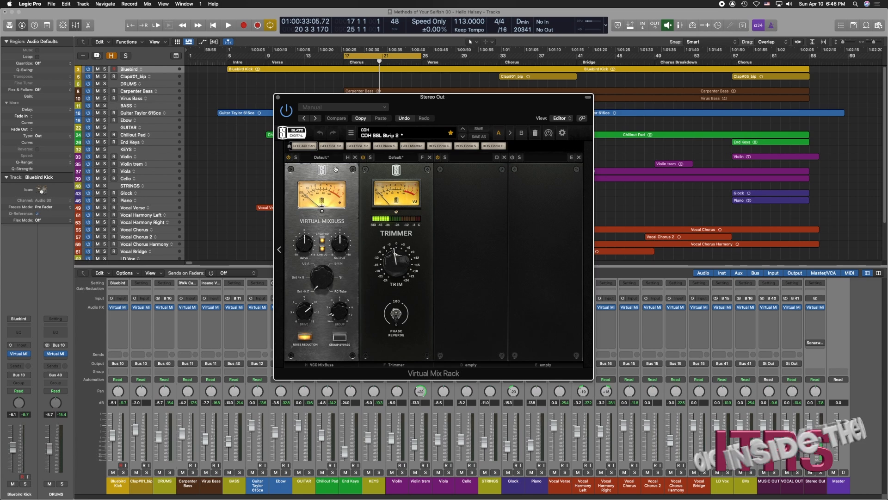
{"action": "left_click", "coordinate": [278, 98]}
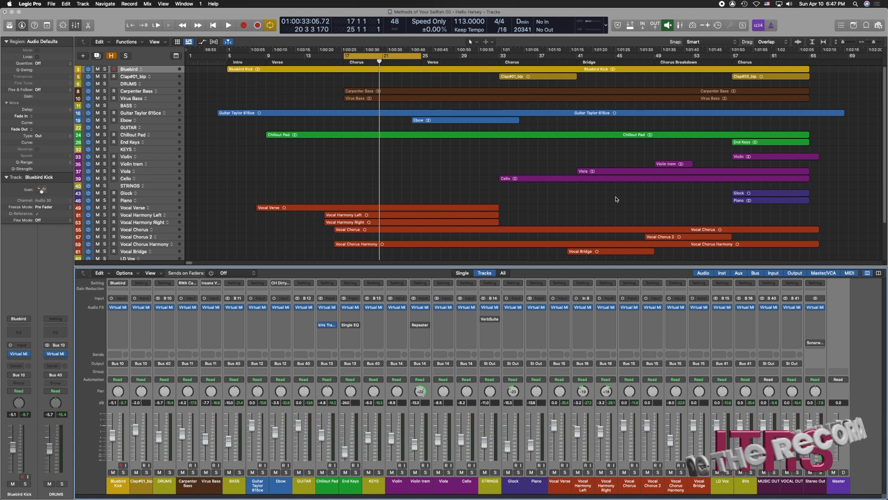
{"action": "key", "text": "space"}
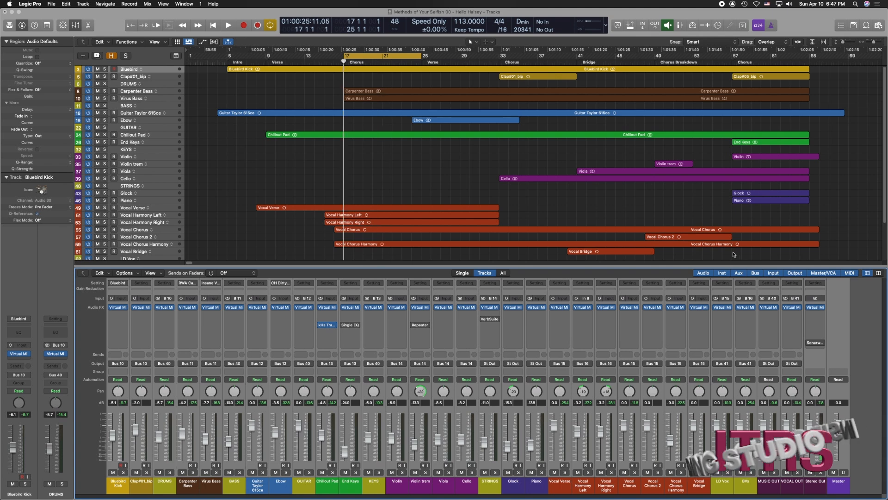
Play the chorus loop and switch the Stereo Out's Virtual Mixbuss console model to Brit 4k G.
{"action": "left_click", "coordinate": [816, 308]}
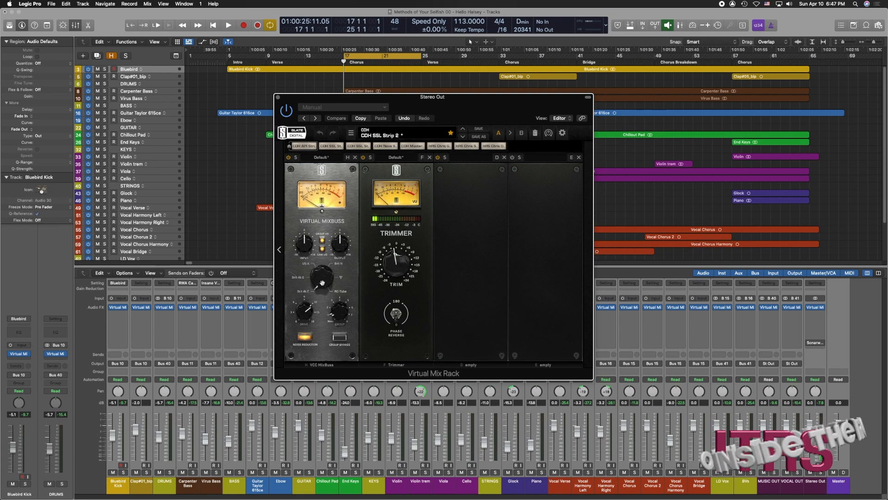
{"action": "key", "text": "space"}
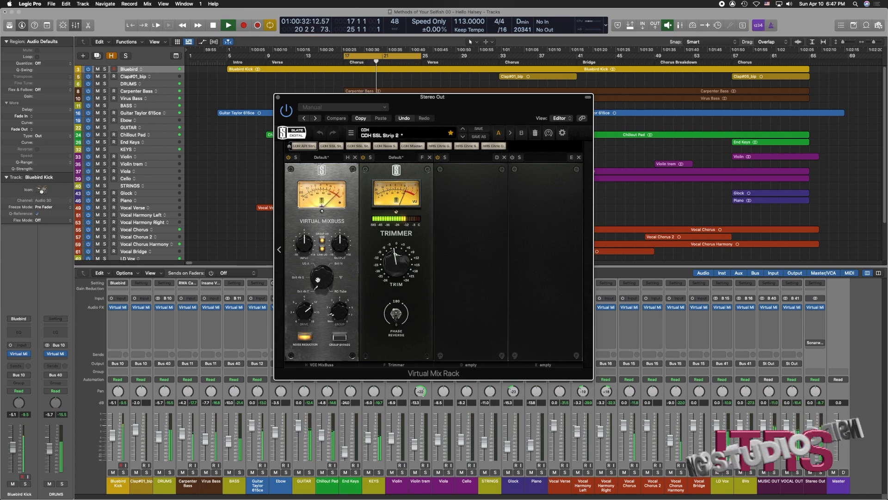
{"action": "left_click_drag", "start_coordinate": [317, 279], "coordinate": [318, 273]}
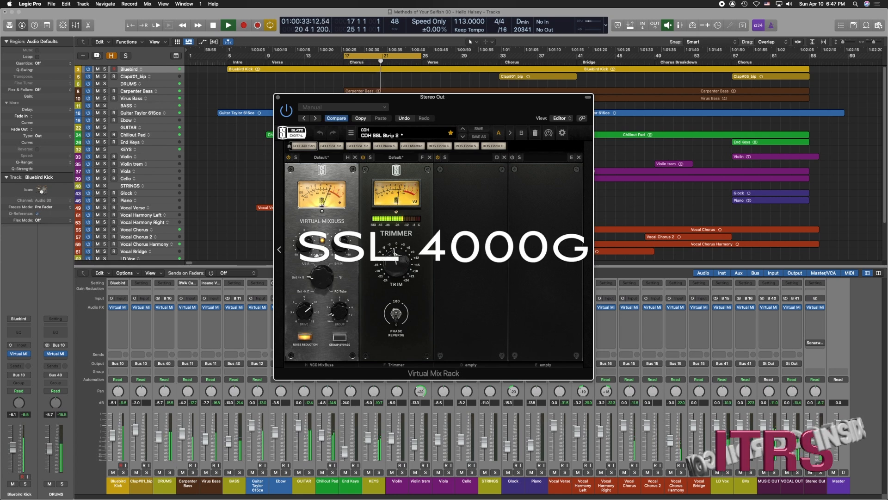
{"action": "left_click", "coordinate": [316, 277]}
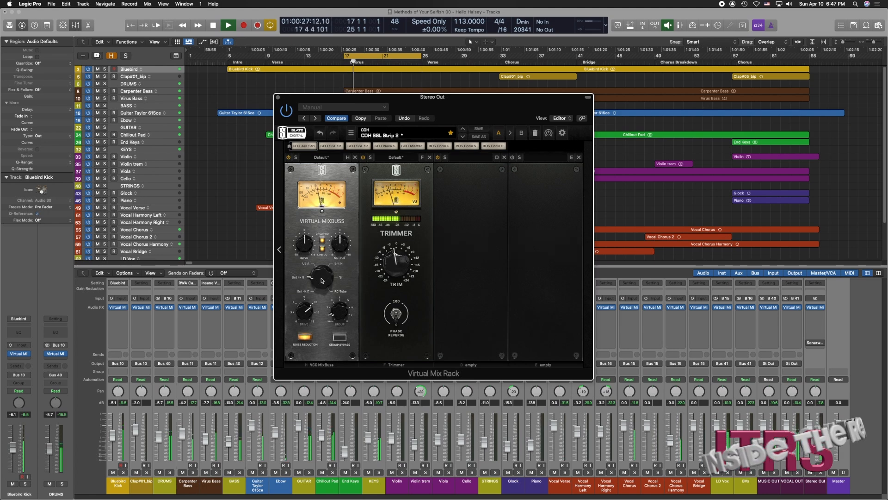
{"action": "key", "text": "space"}
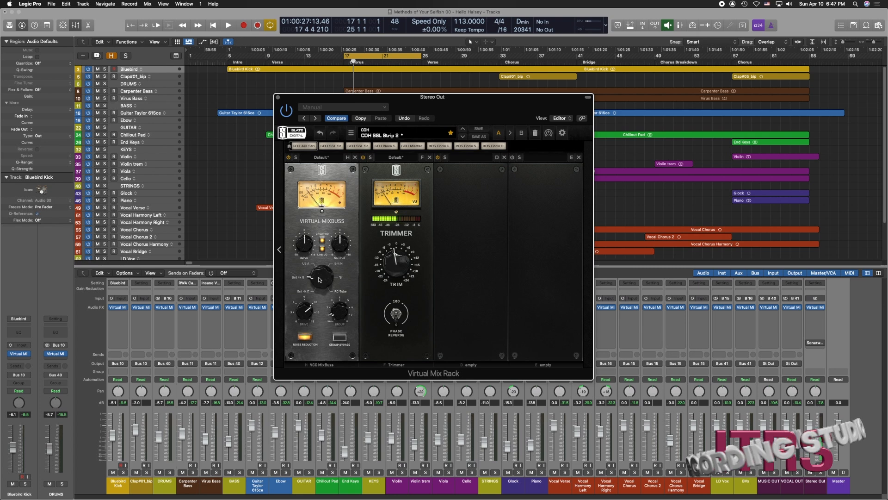
Replay the chorus loop from bar 17 and audition the Virtual Mixbuss's Brit N and US A consoles, ending on the trident-symbol (Ψ) model.
{"action": "key", "text": "space"}
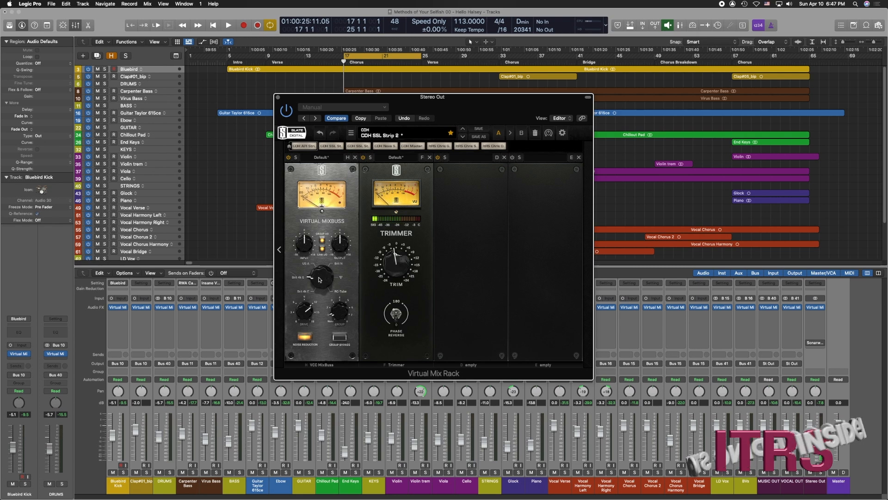
{"action": "key", "text": "space"}
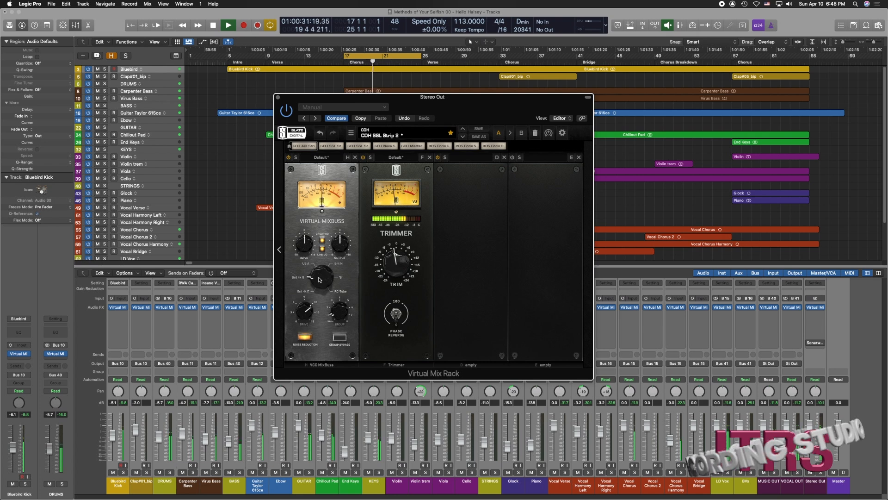
{"action": "left_click_drag", "start_coordinate": [319, 279], "coordinate": [322, 265]}
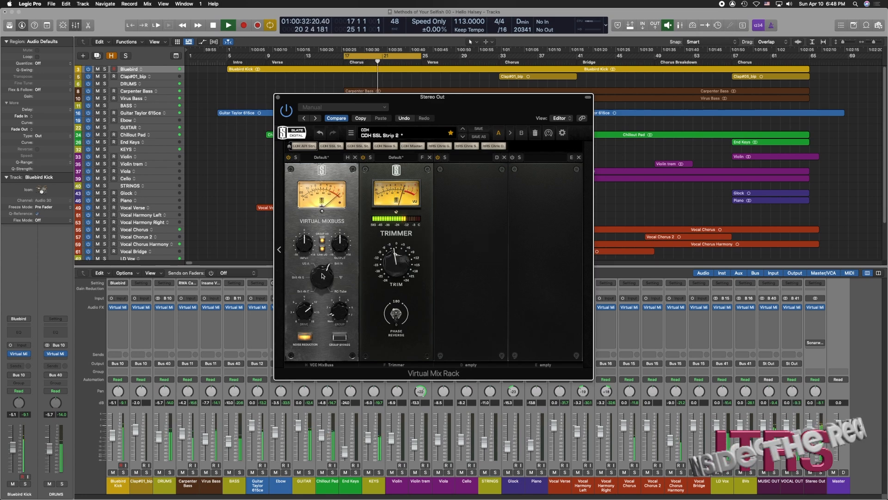
{"action": "left_click", "coordinate": [323, 276]}
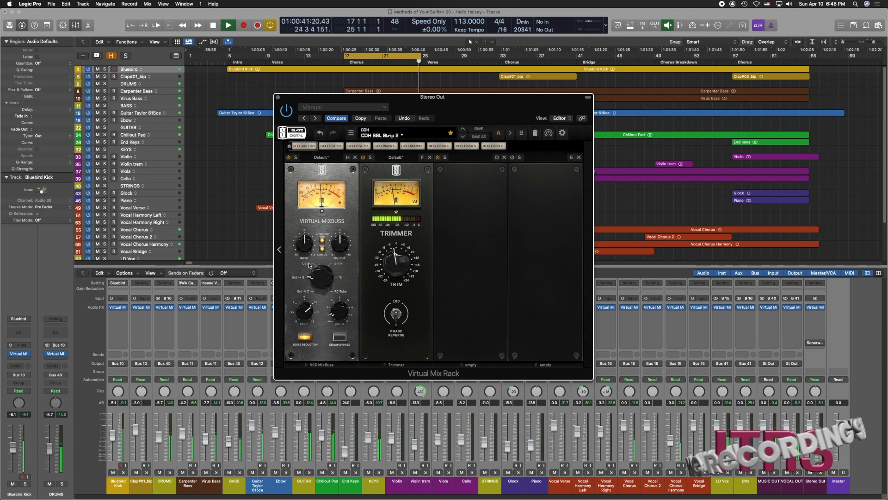
{"action": "left_click", "coordinate": [309, 265]}
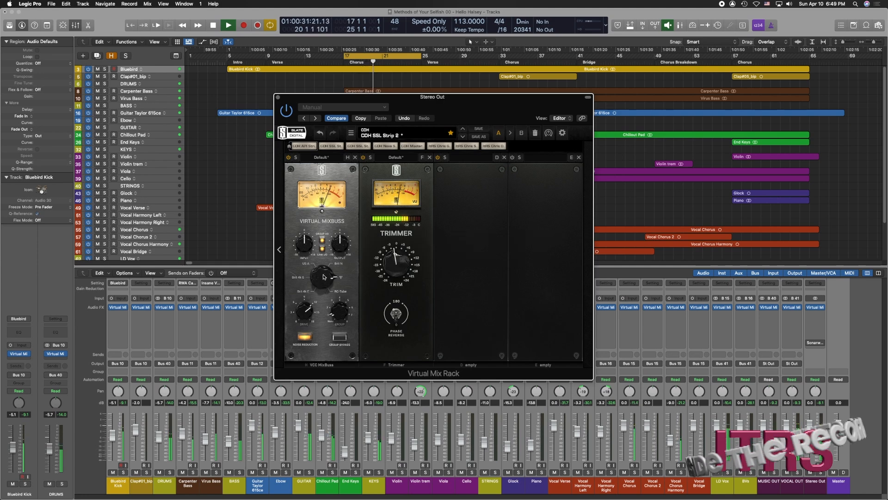
{"action": "key", "text": "space"}
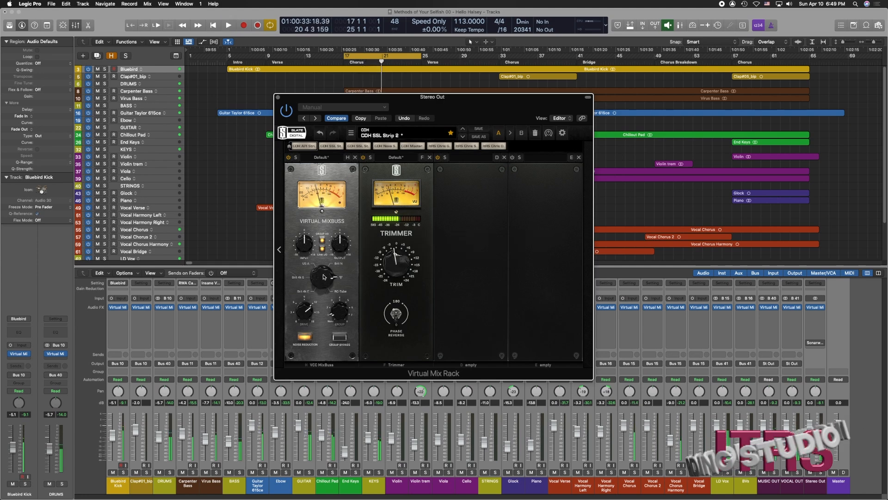